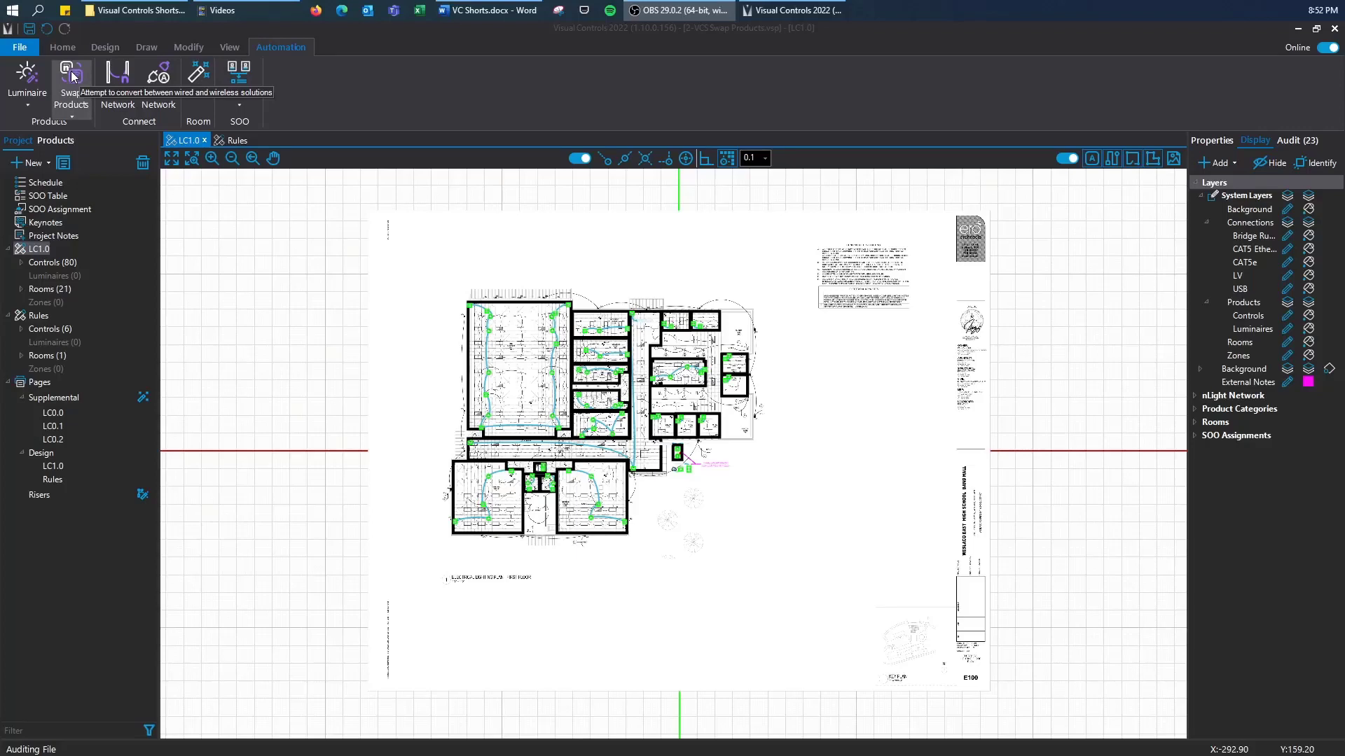
Review the wired and nLight Air conversion rules on the Rules sheet and return to sheet LC1.0
click(76, 109)
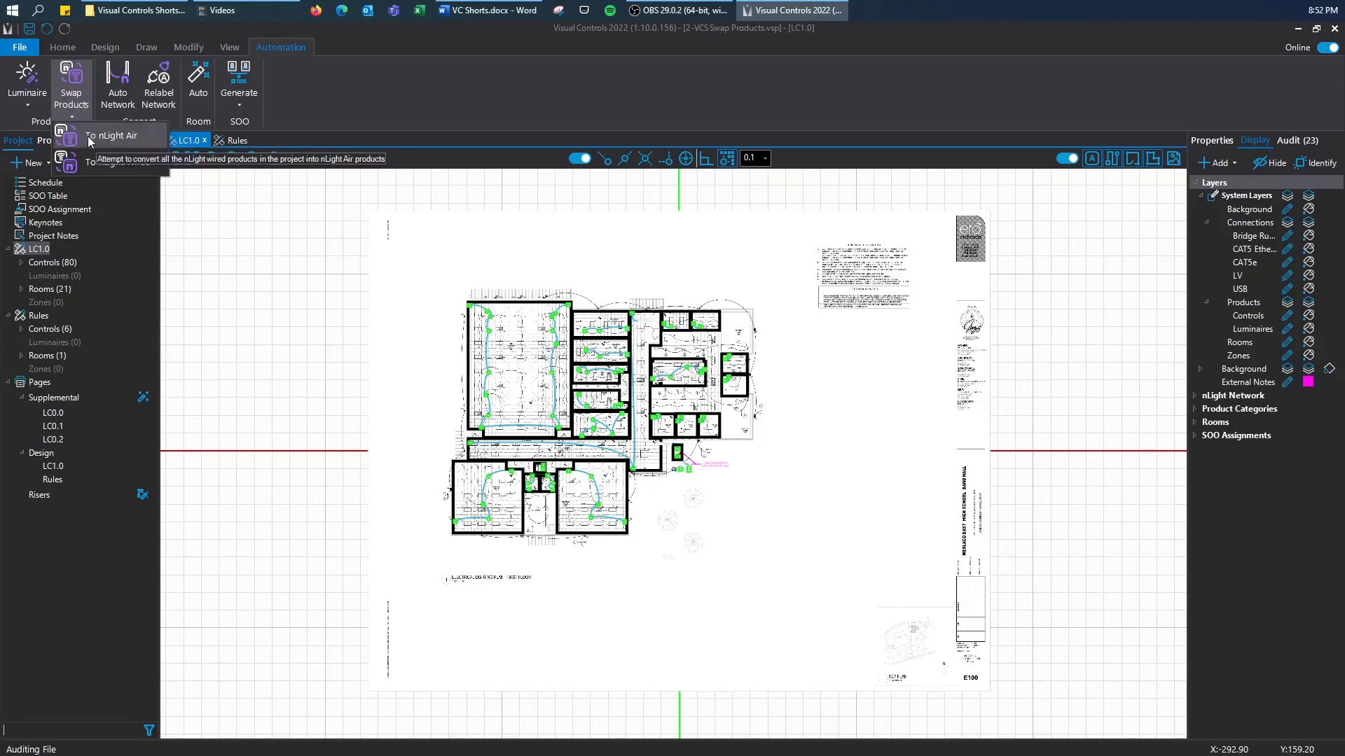
click(231, 140)
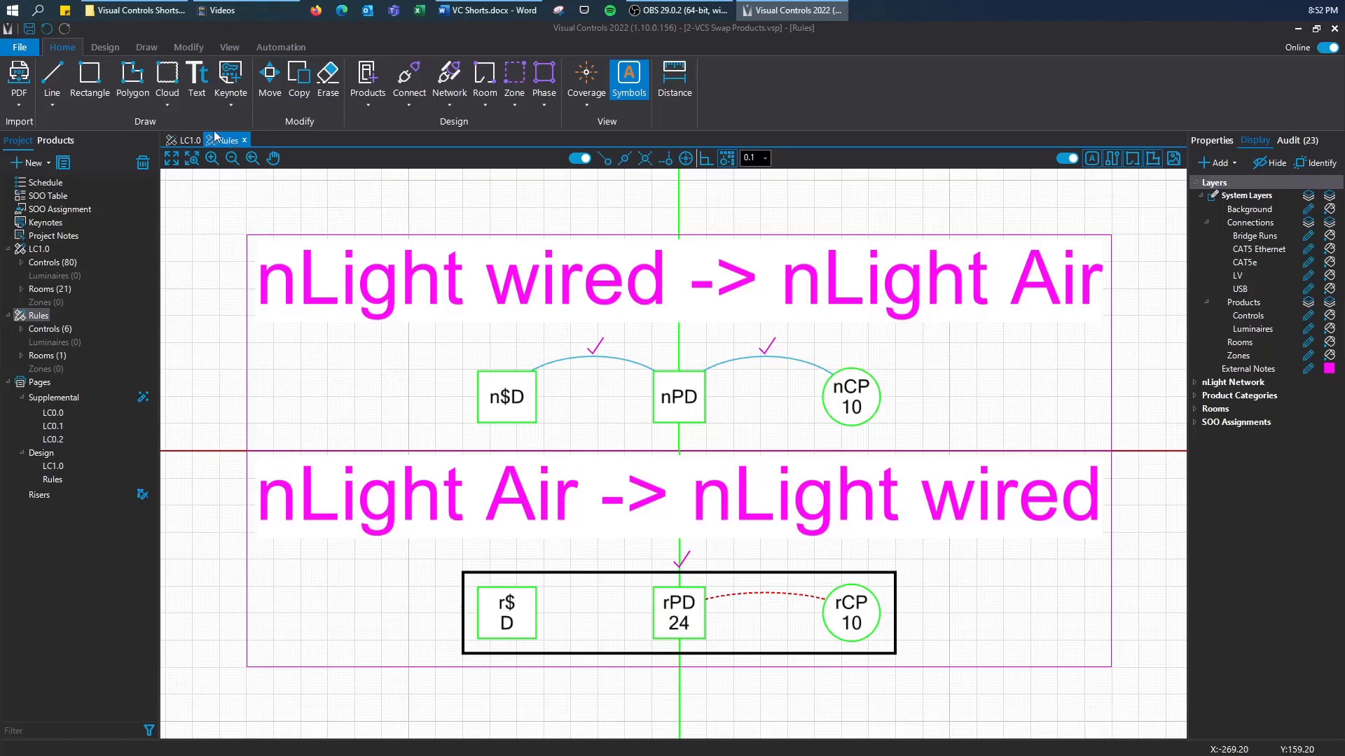
click(183, 142)
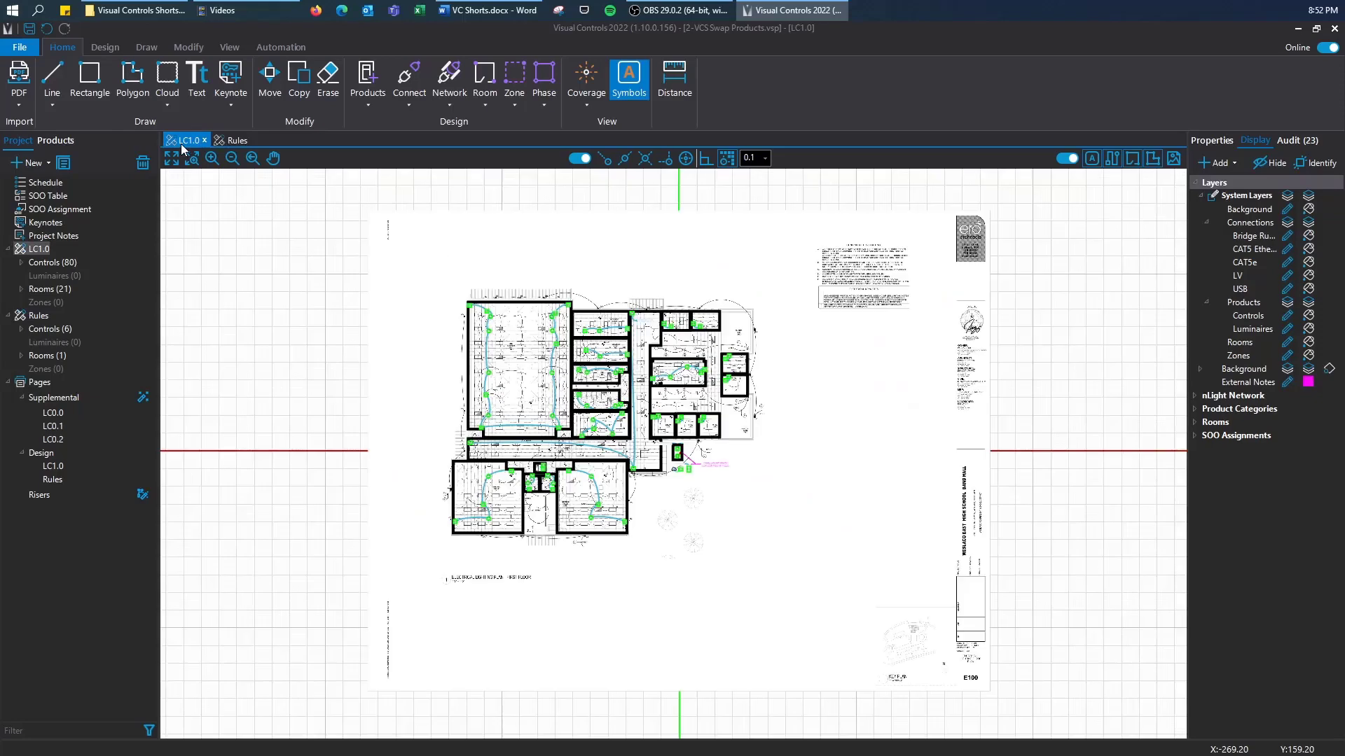
Convert all nLight wired products in the project to nLight Air, with Use Favorites and Swap nWSX enabled
click(272, 44)
scroll(541, 415, up, 4)
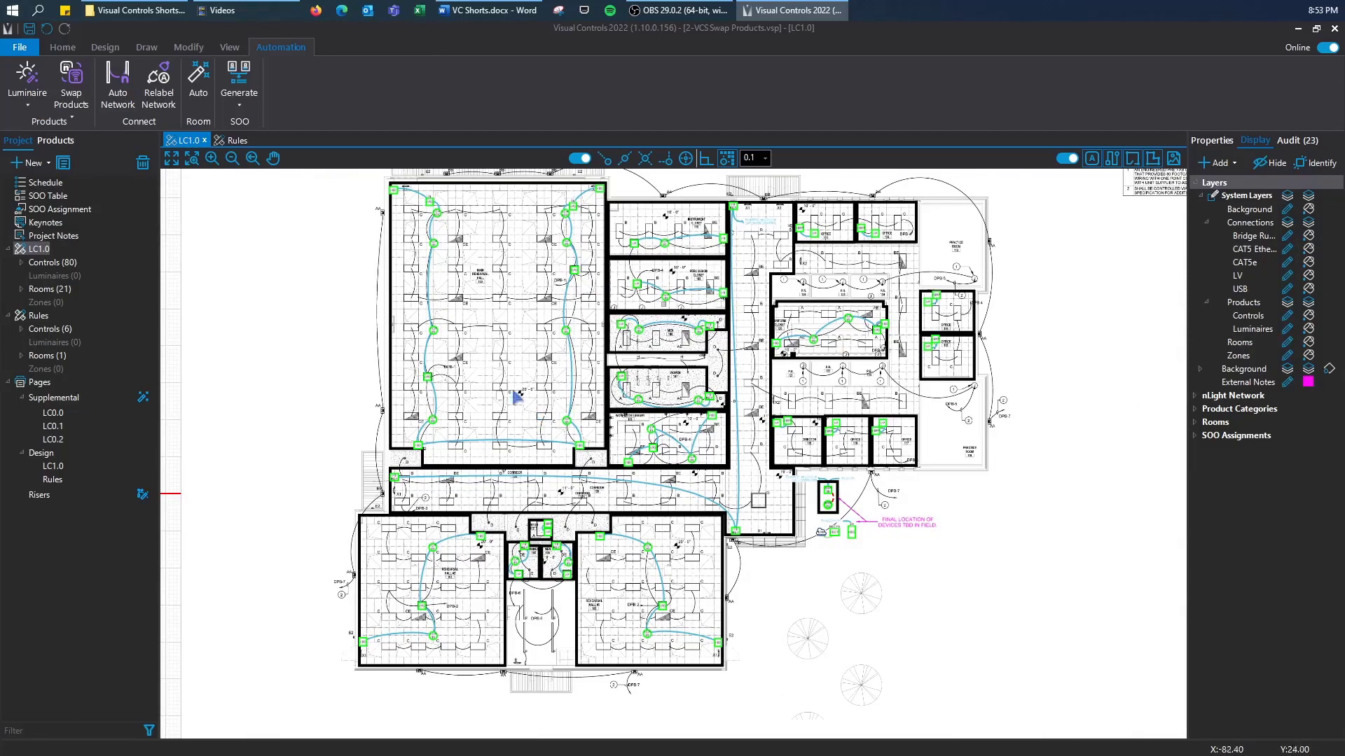
click(86, 112)
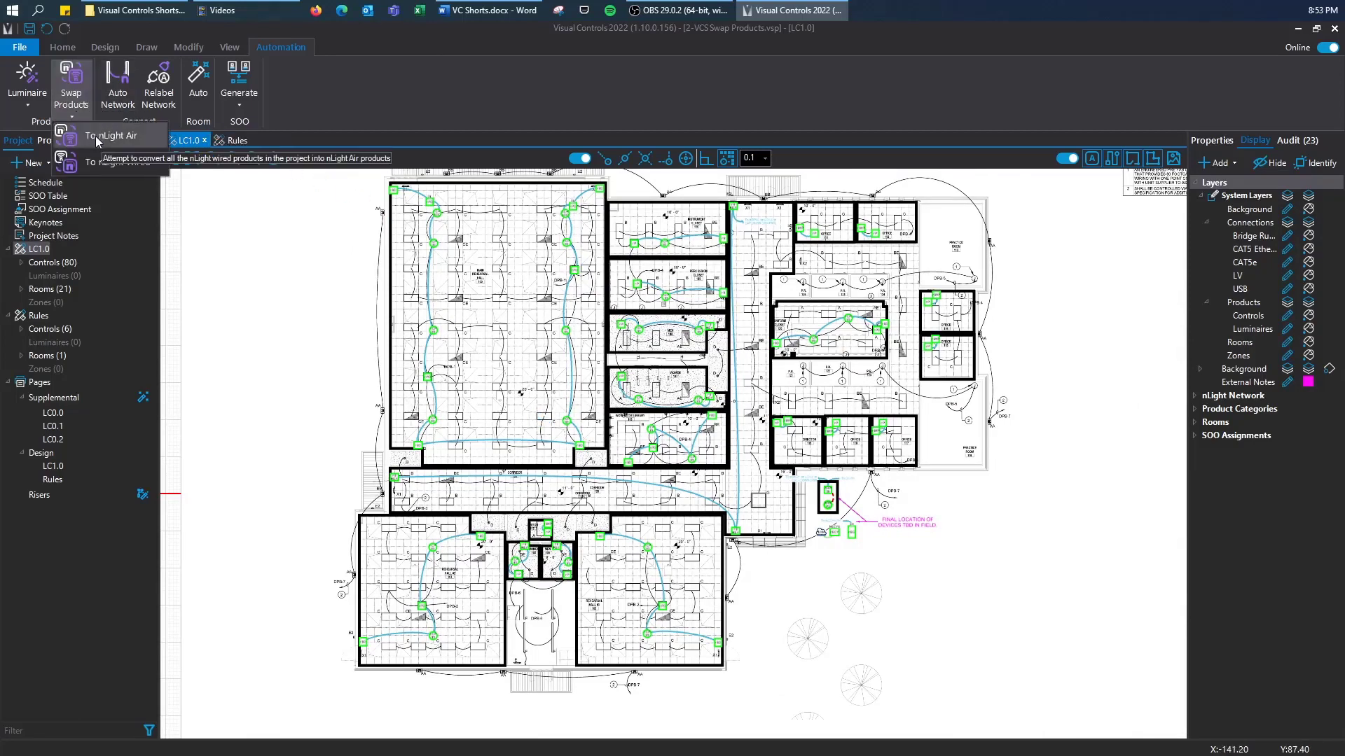
click(100, 134)
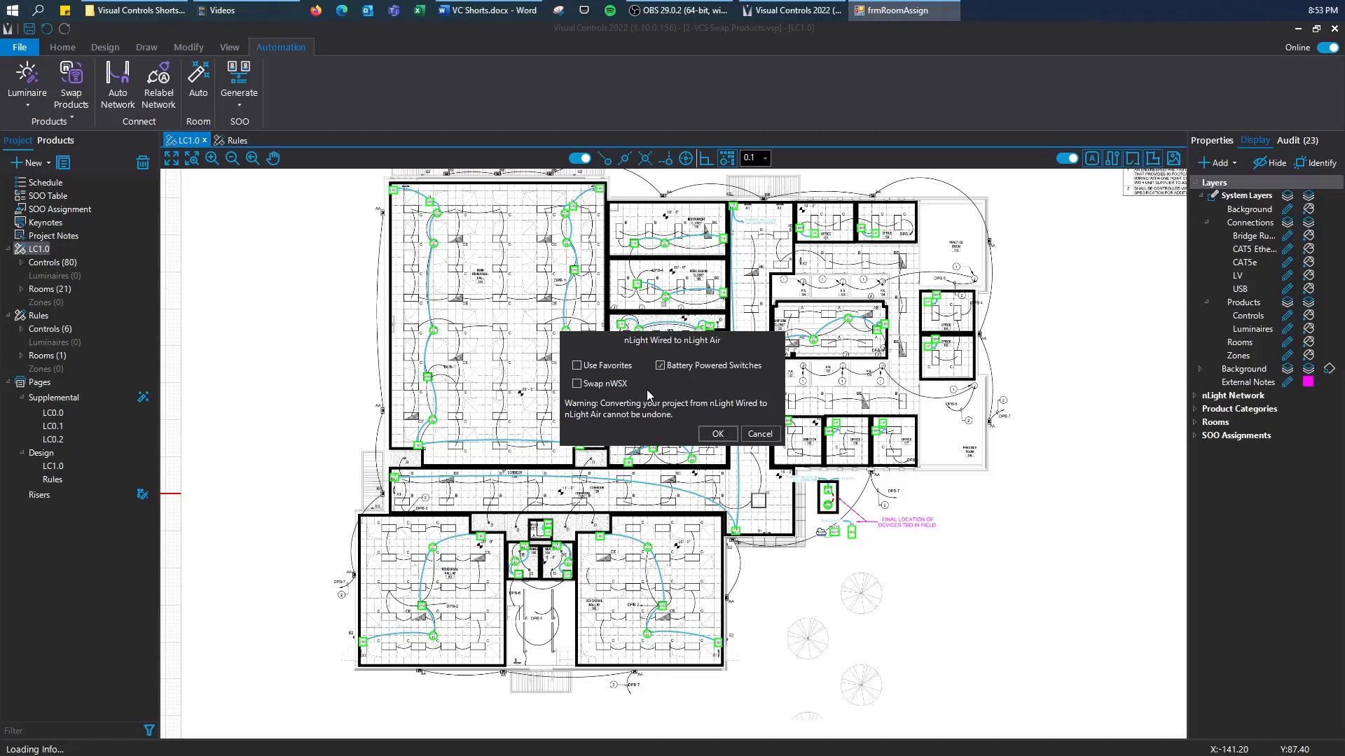
click(577, 384)
click(576, 365)
click(718, 435)
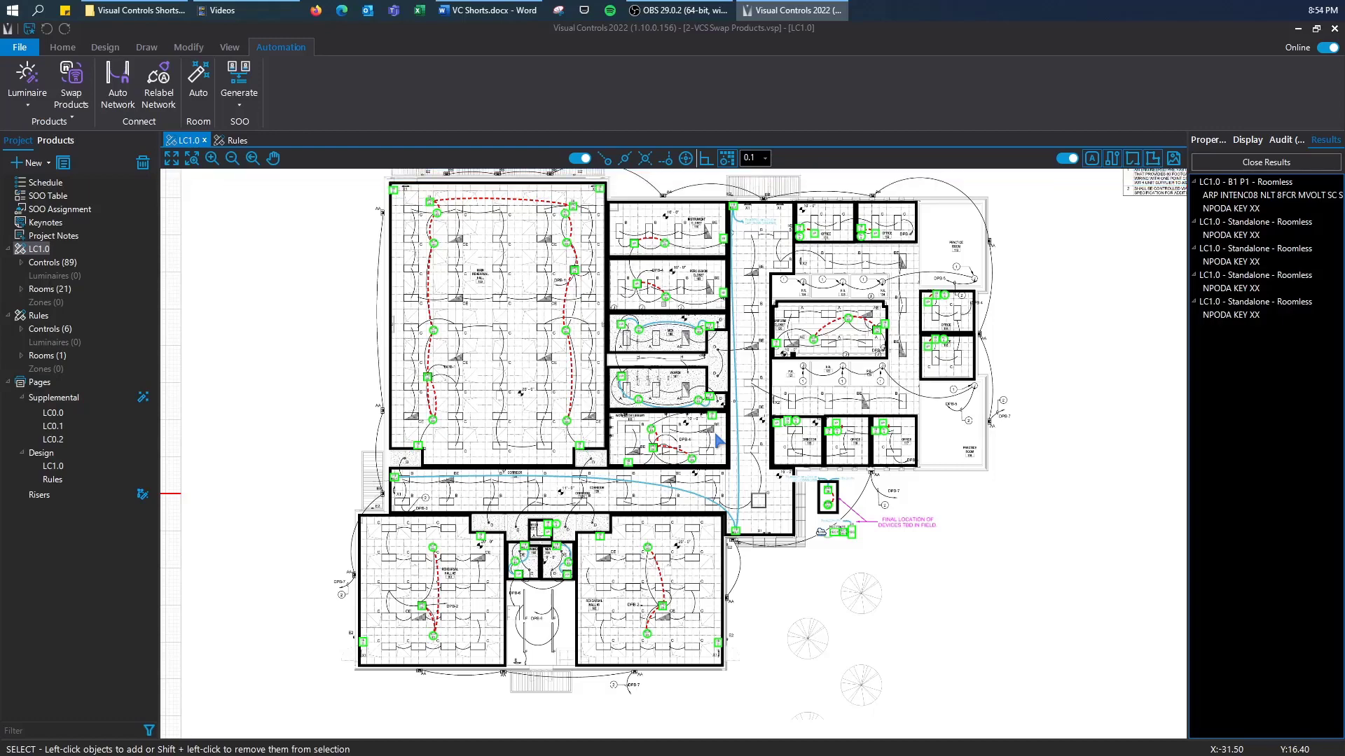
Examine the swapped nLight Air devices and their connections across the floor plan, including the properties of the ceiling sensor in Office 111
scroll(563, 542, up, 4)
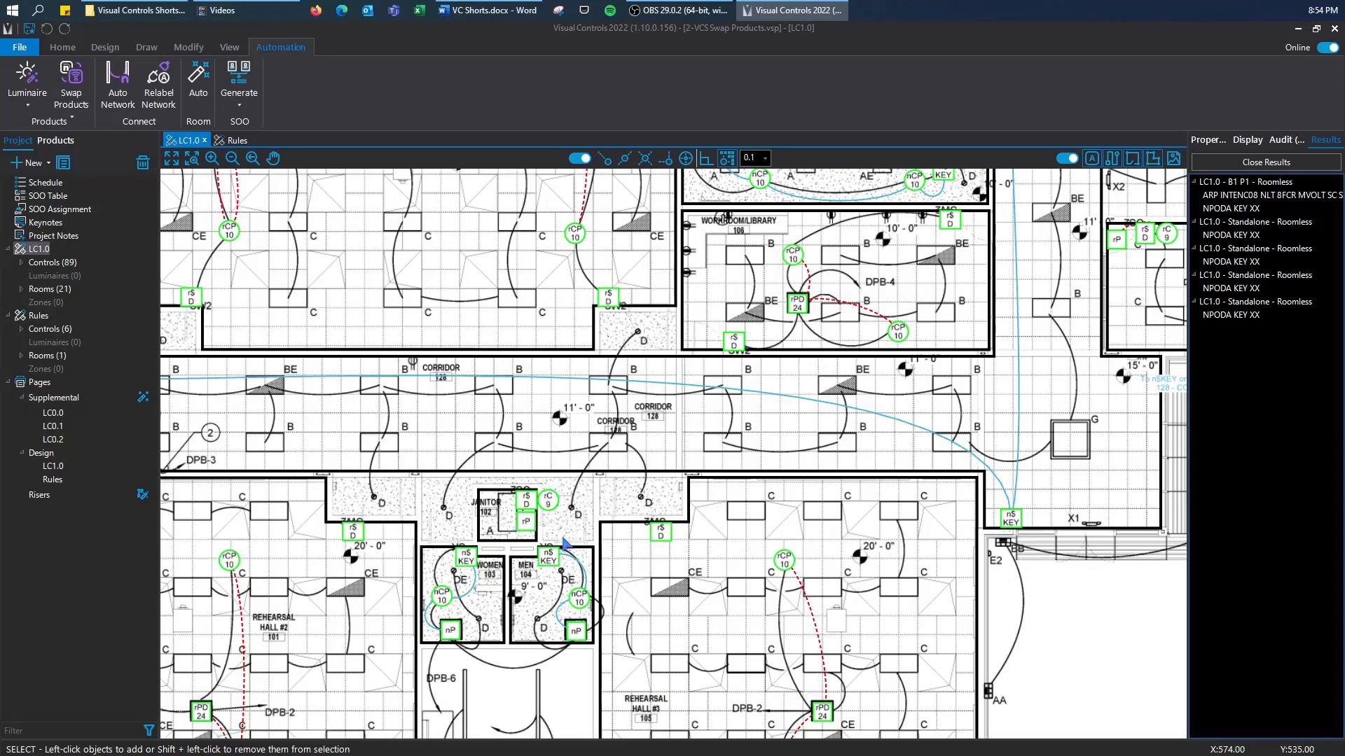
scroll(564, 543, down, 5)
scroll(606, 475, up, 5)
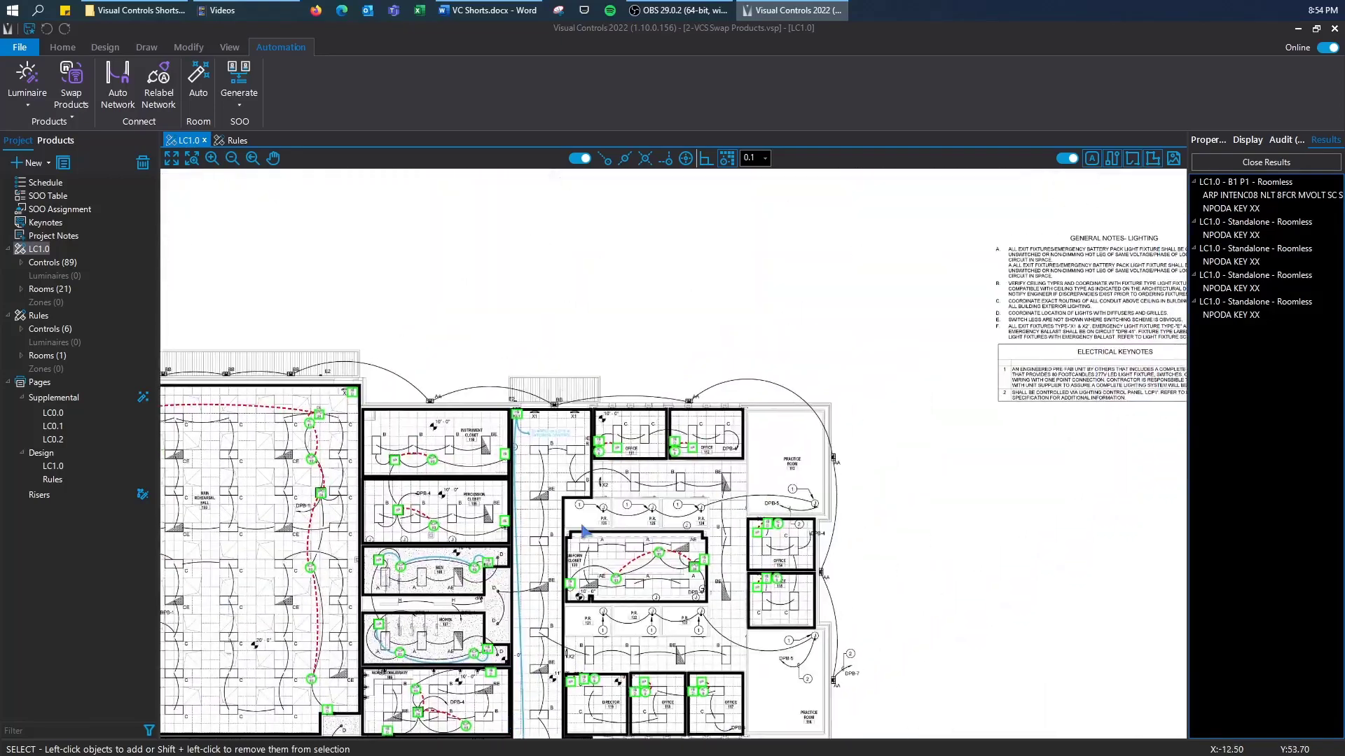
scroll(605, 475, up, 4)
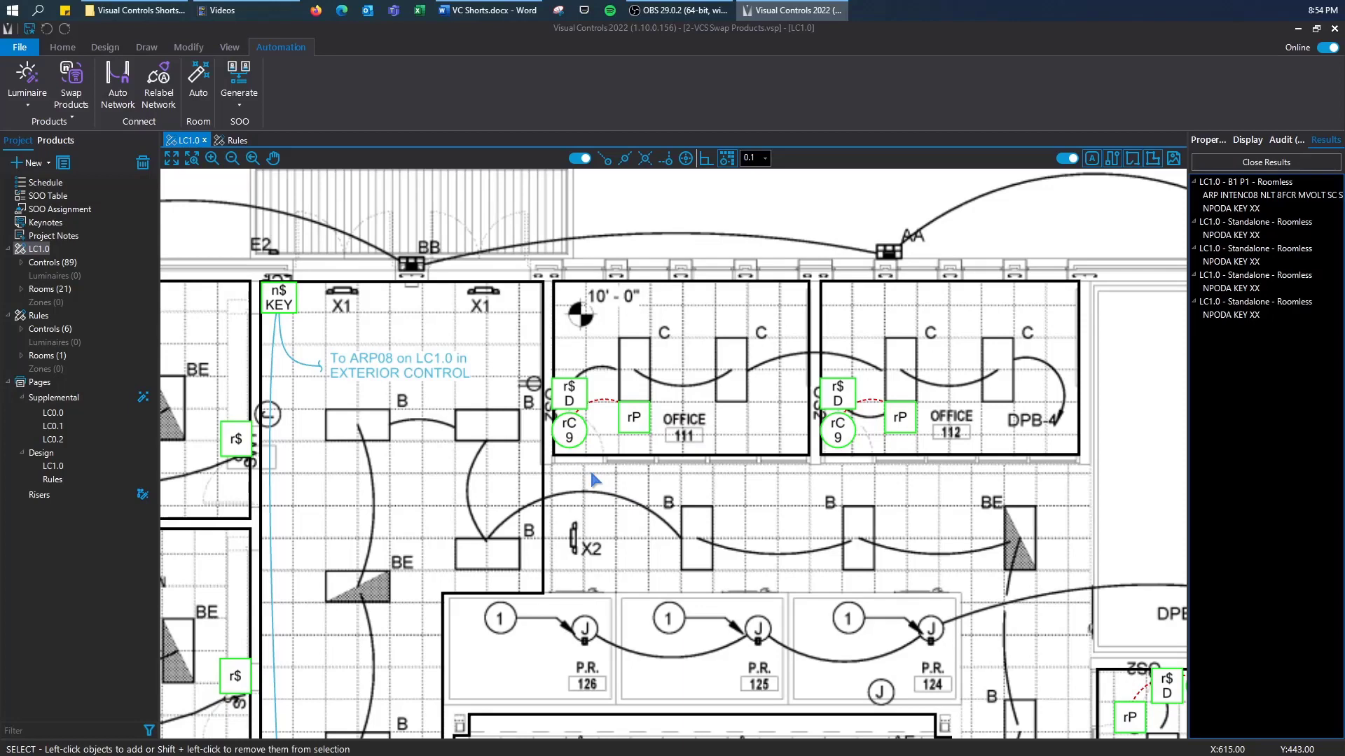
click(564, 435)
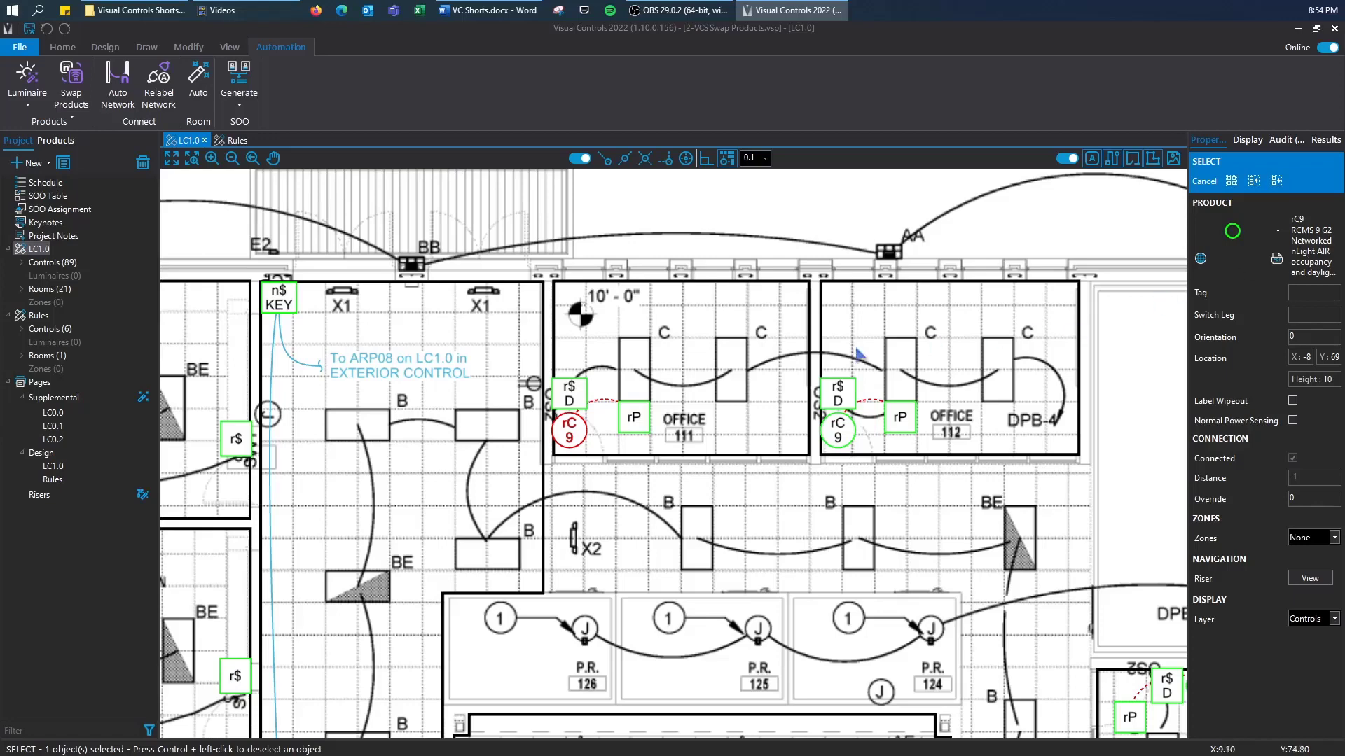
click(698, 499)
scroll(699, 500, down, 3)
scroll(698, 500, down, 5)
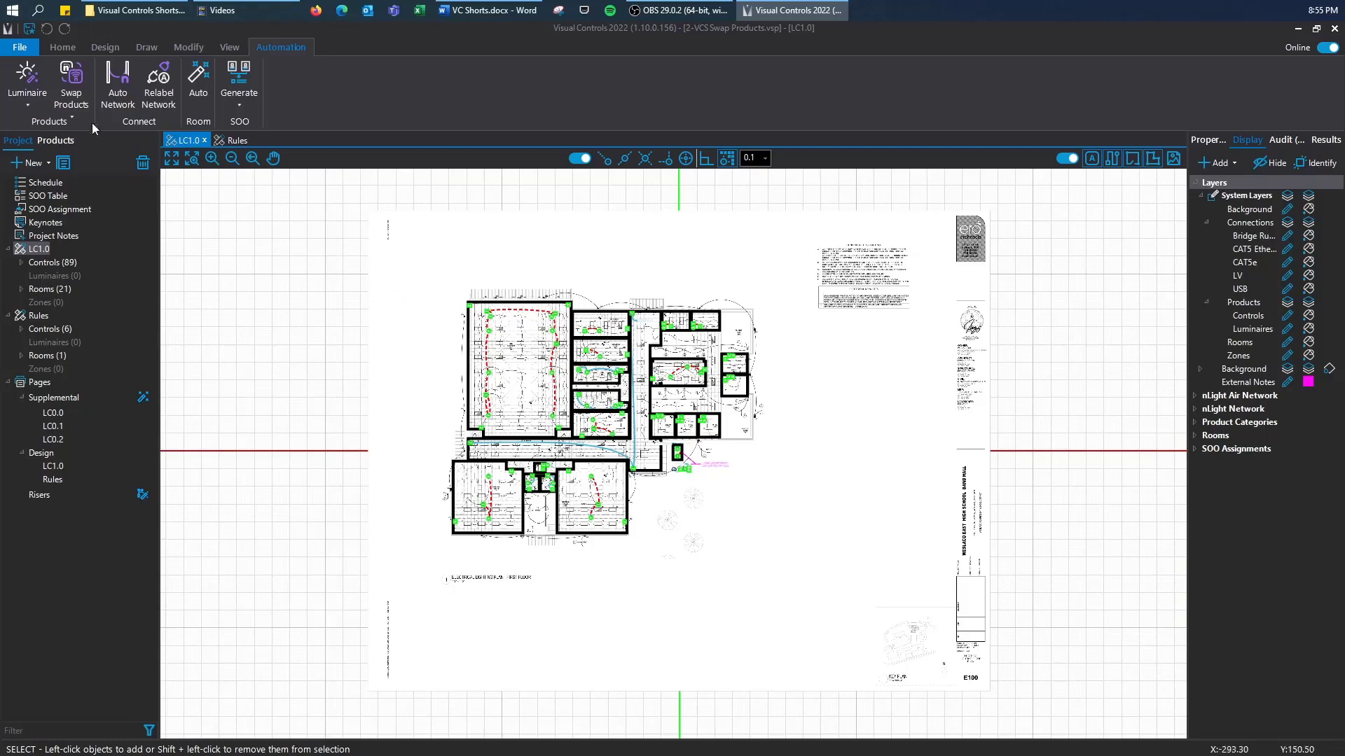
Convert all nLight Air products in the project to nLight wired, without saving before the swap
click(77, 111)
click(101, 160)
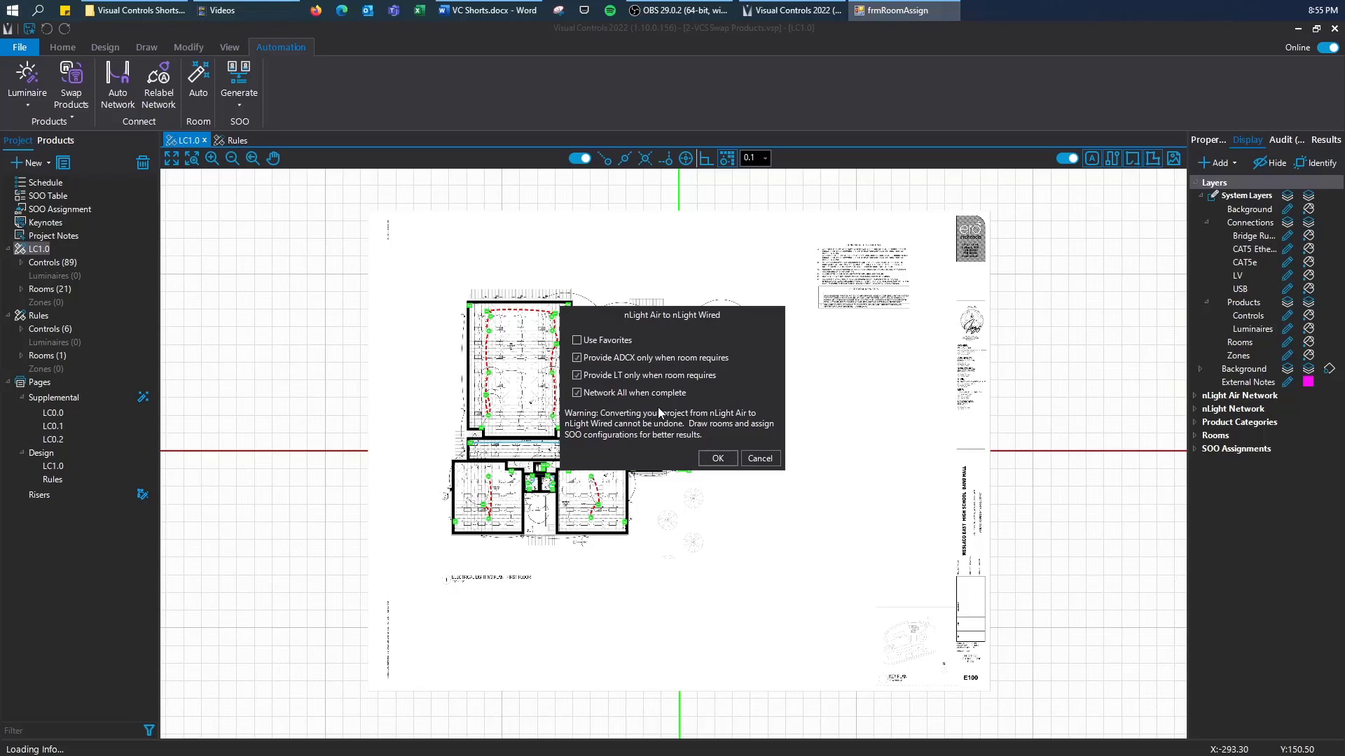
click(578, 393)
click(716, 459)
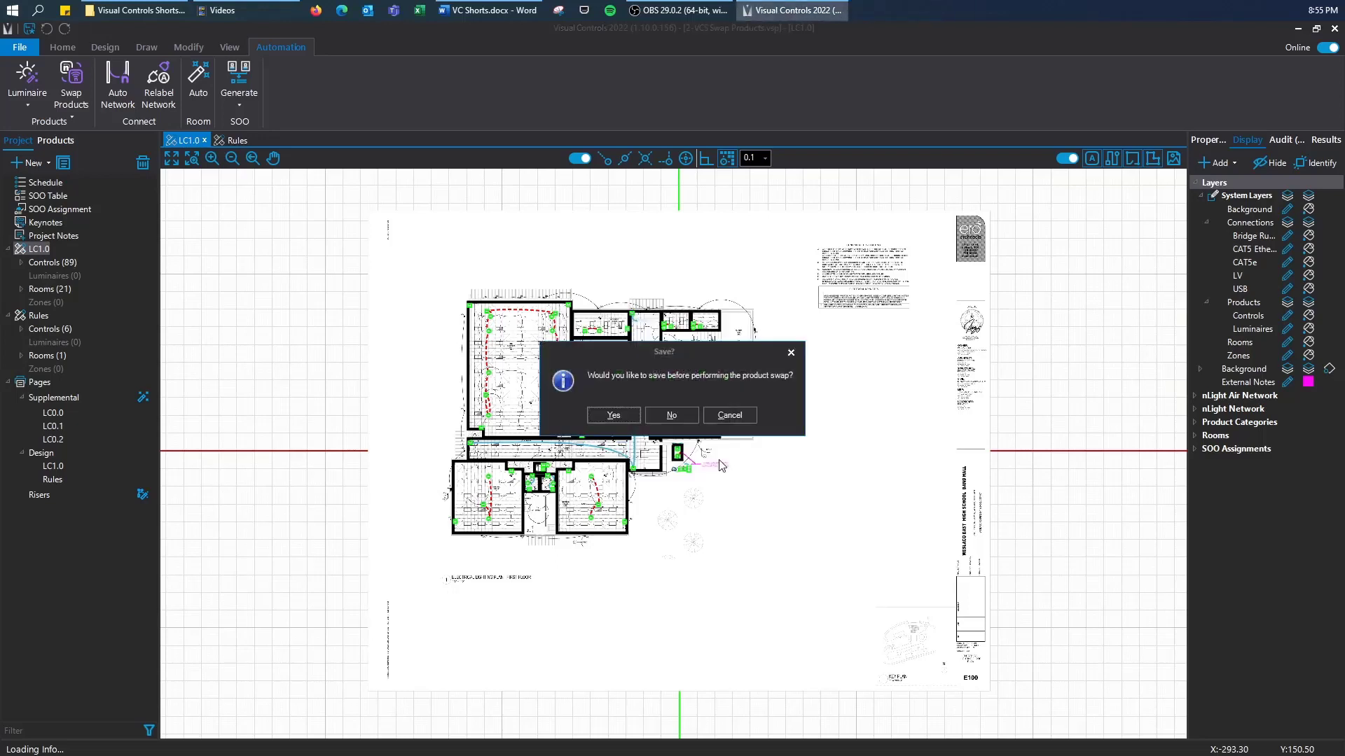
click(672, 416)
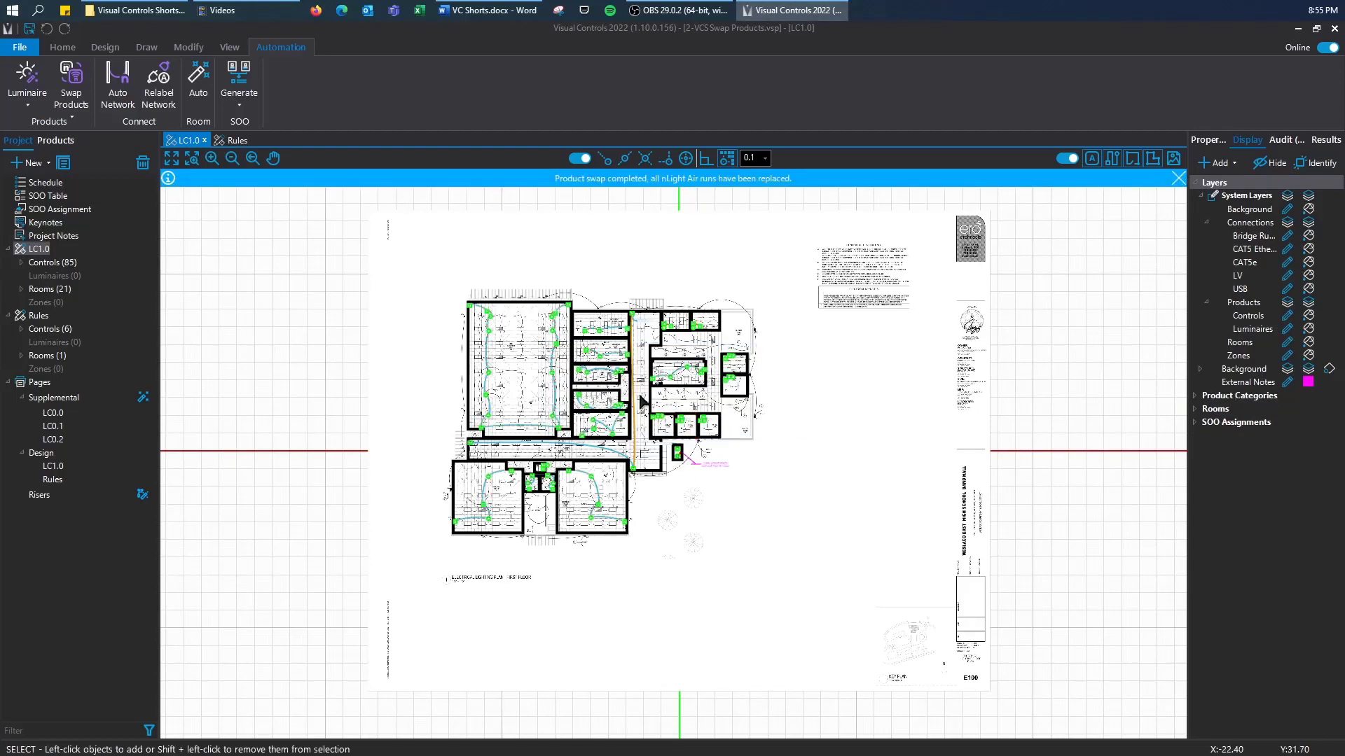
Change the two OS2 ceiling sensors in Main Rehearsal Hall 100 to the NCM ADCX RJB product
scroll(577, 396, up, 3)
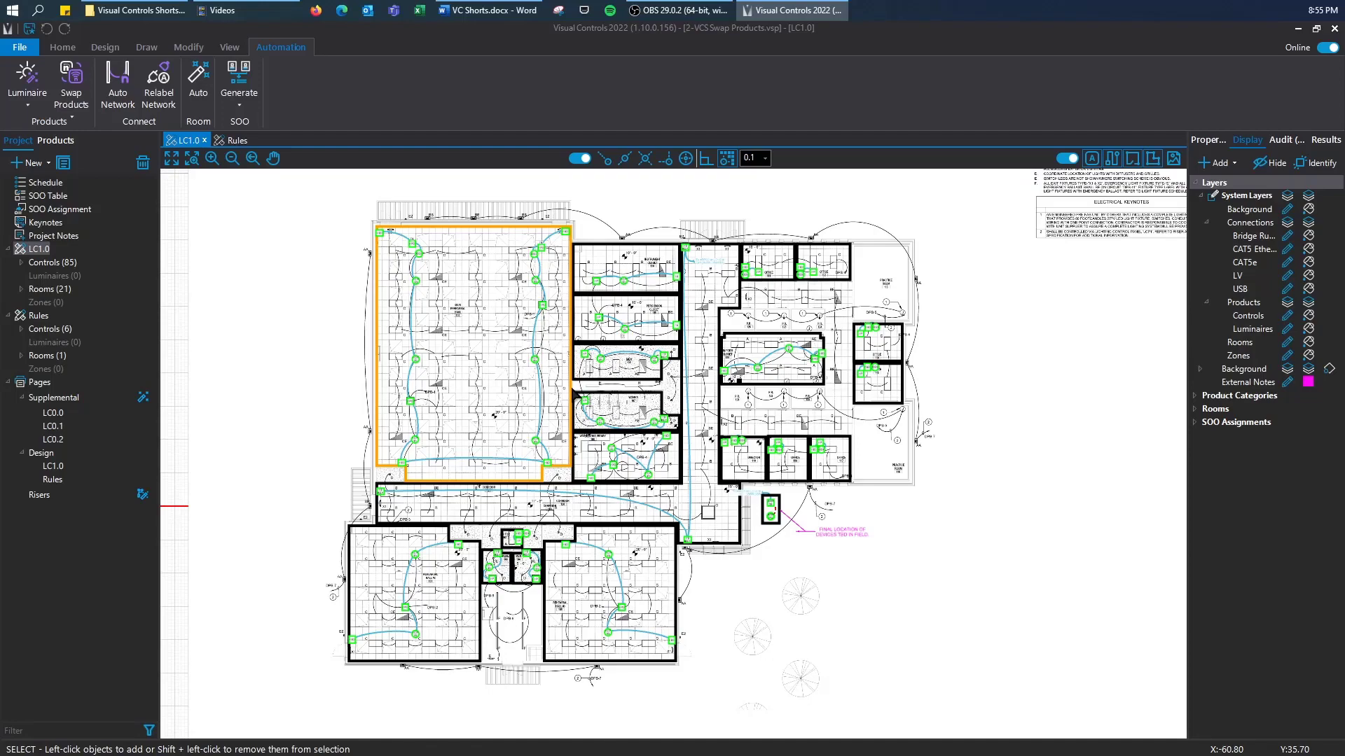
scroll(425, 184, up, 5)
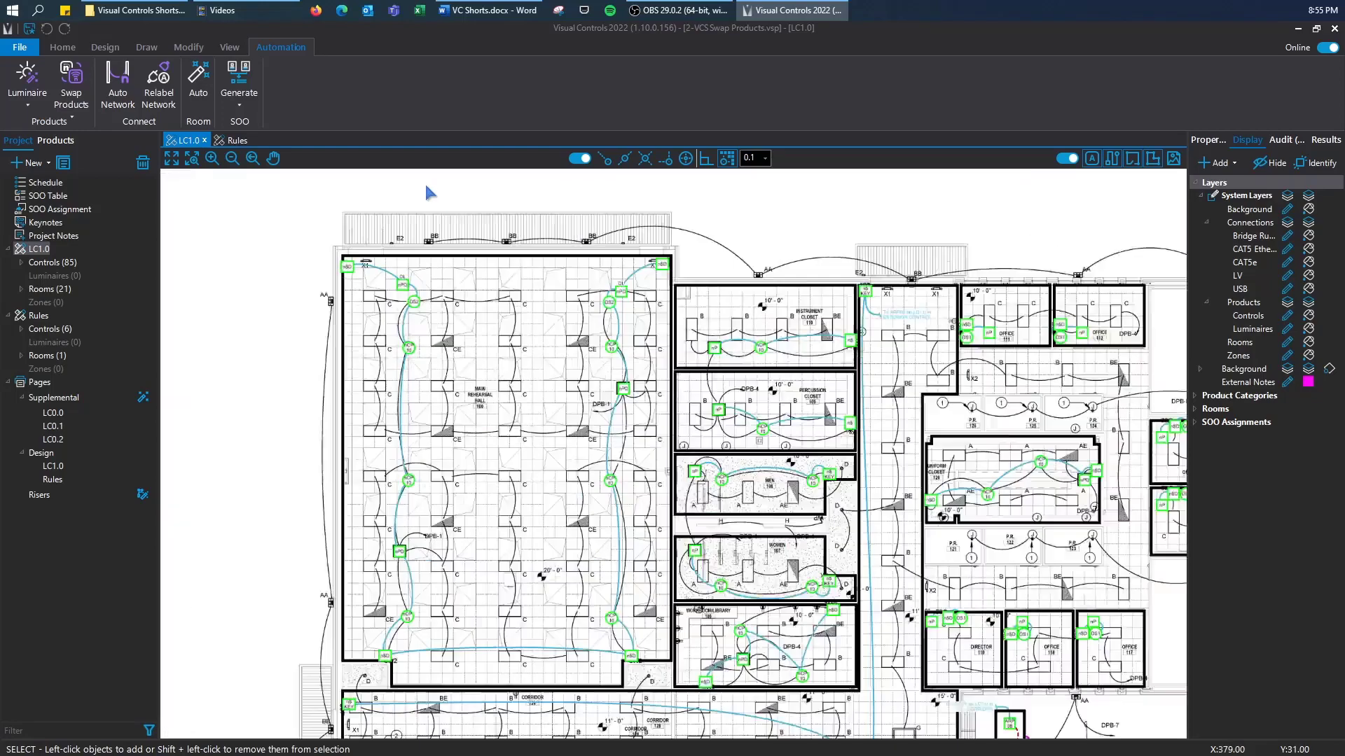
click(411, 351)
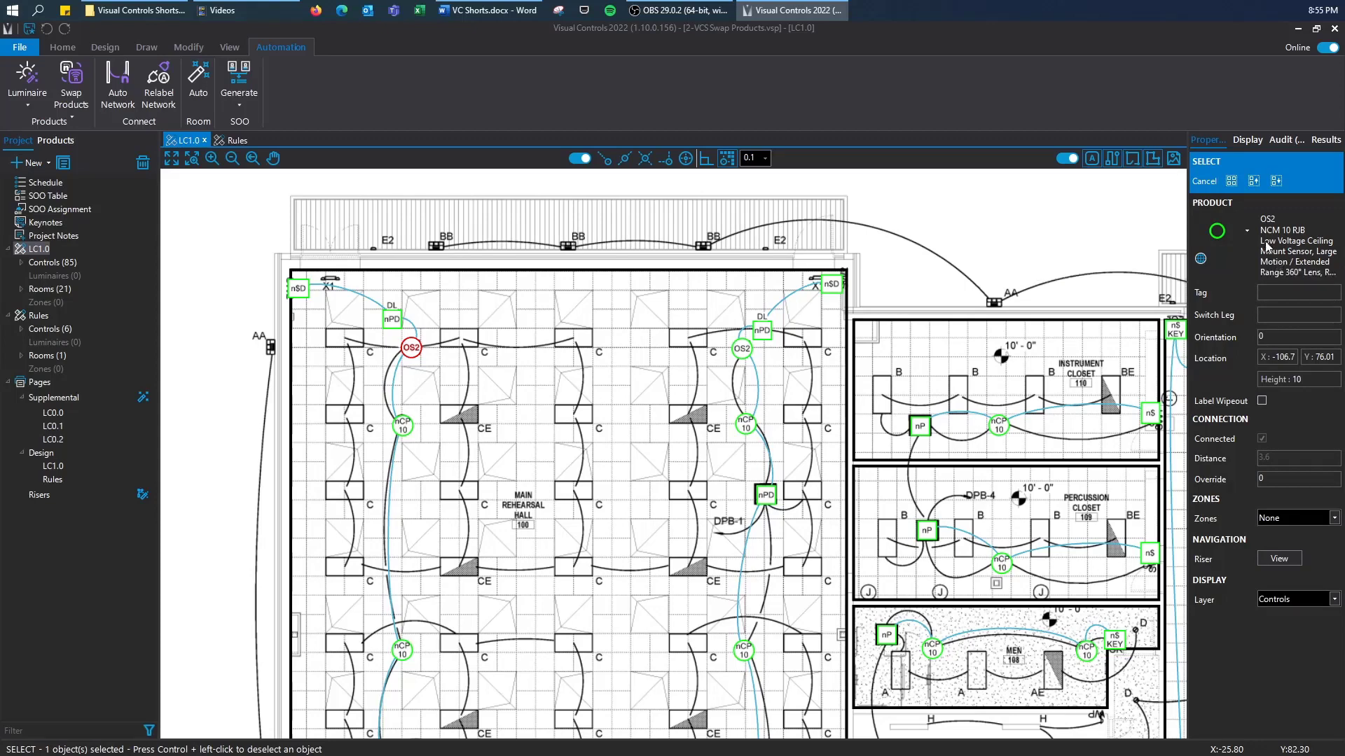
click(1248, 230)
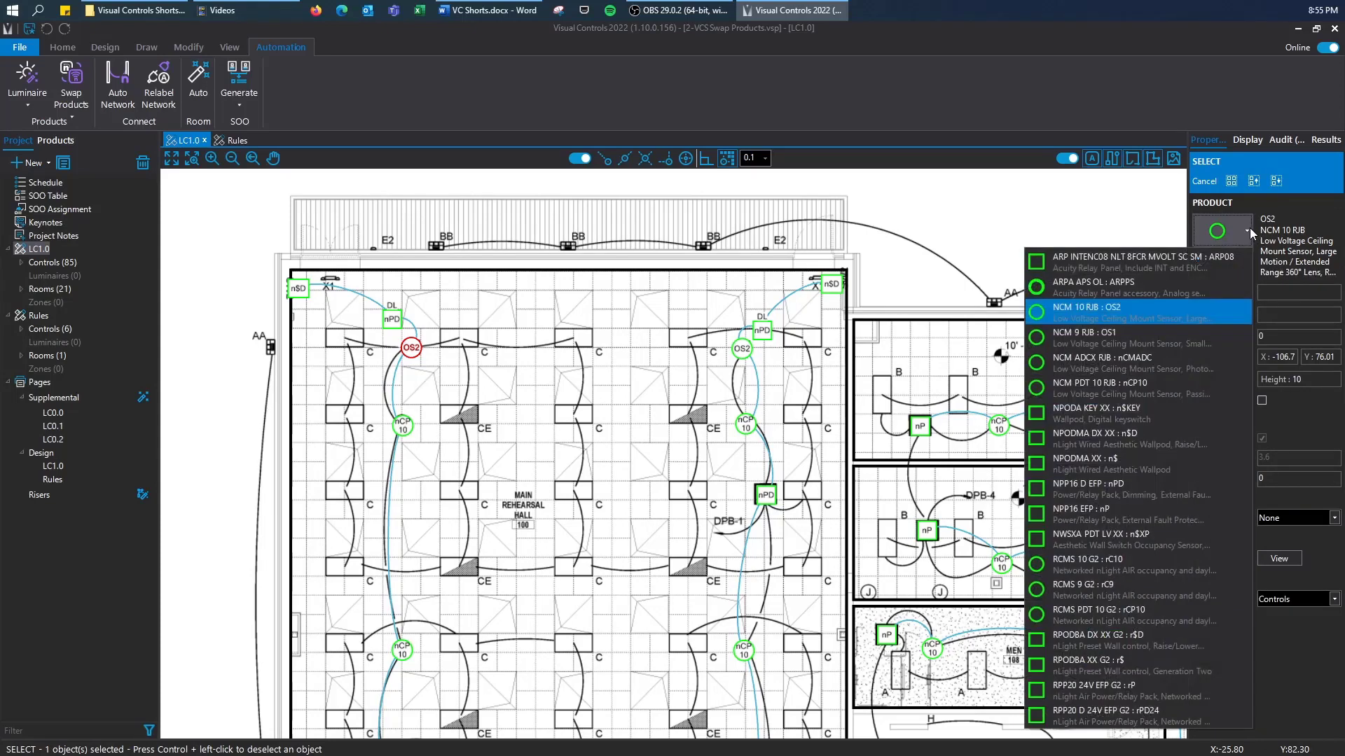
click(1120, 363)
key(Escape)
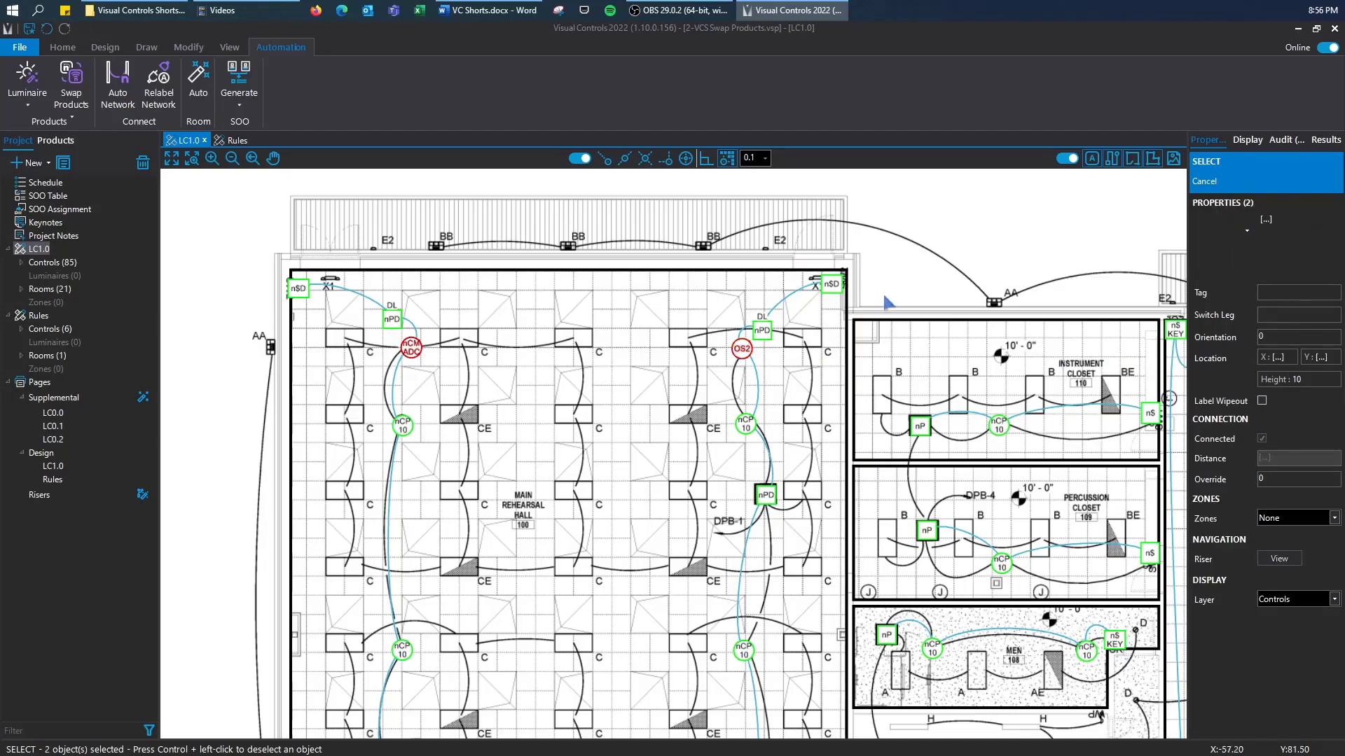
click(741, 348)
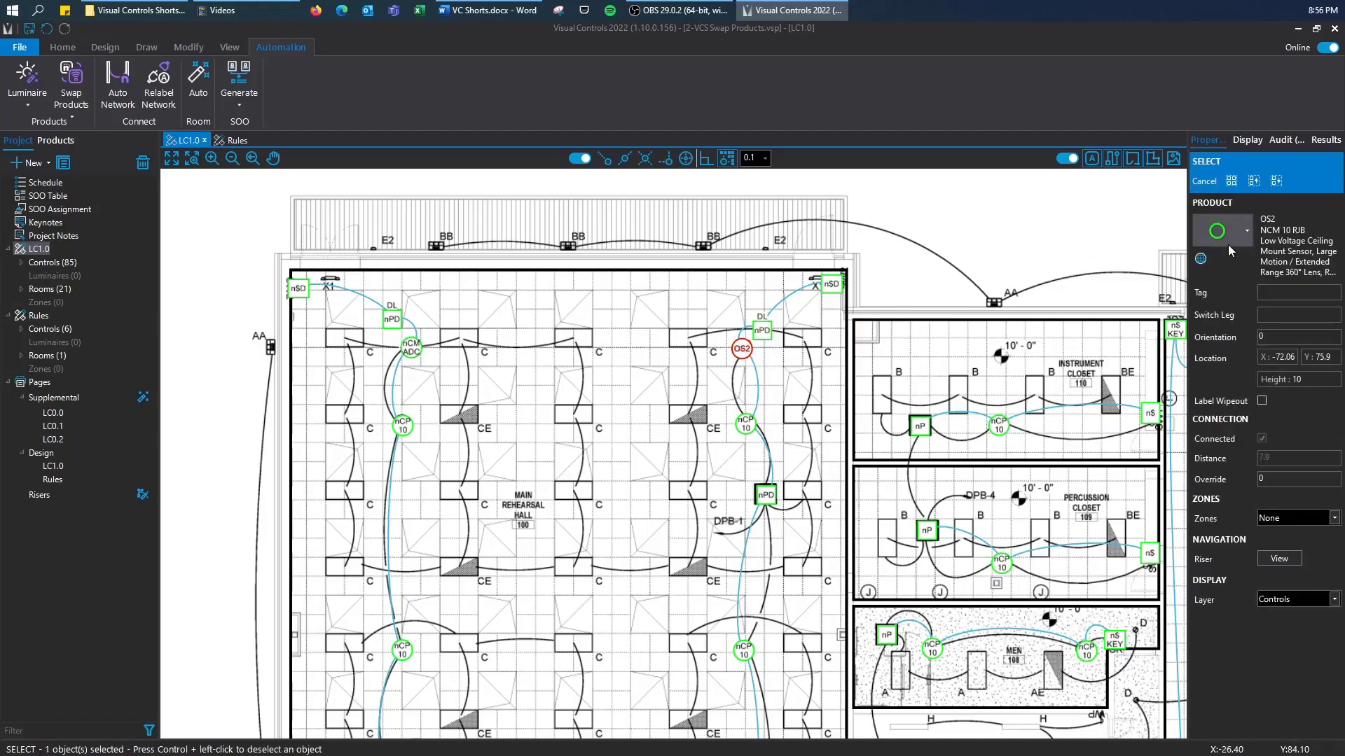
click(1228, 244)
click(1159, 359)
key(Escape)
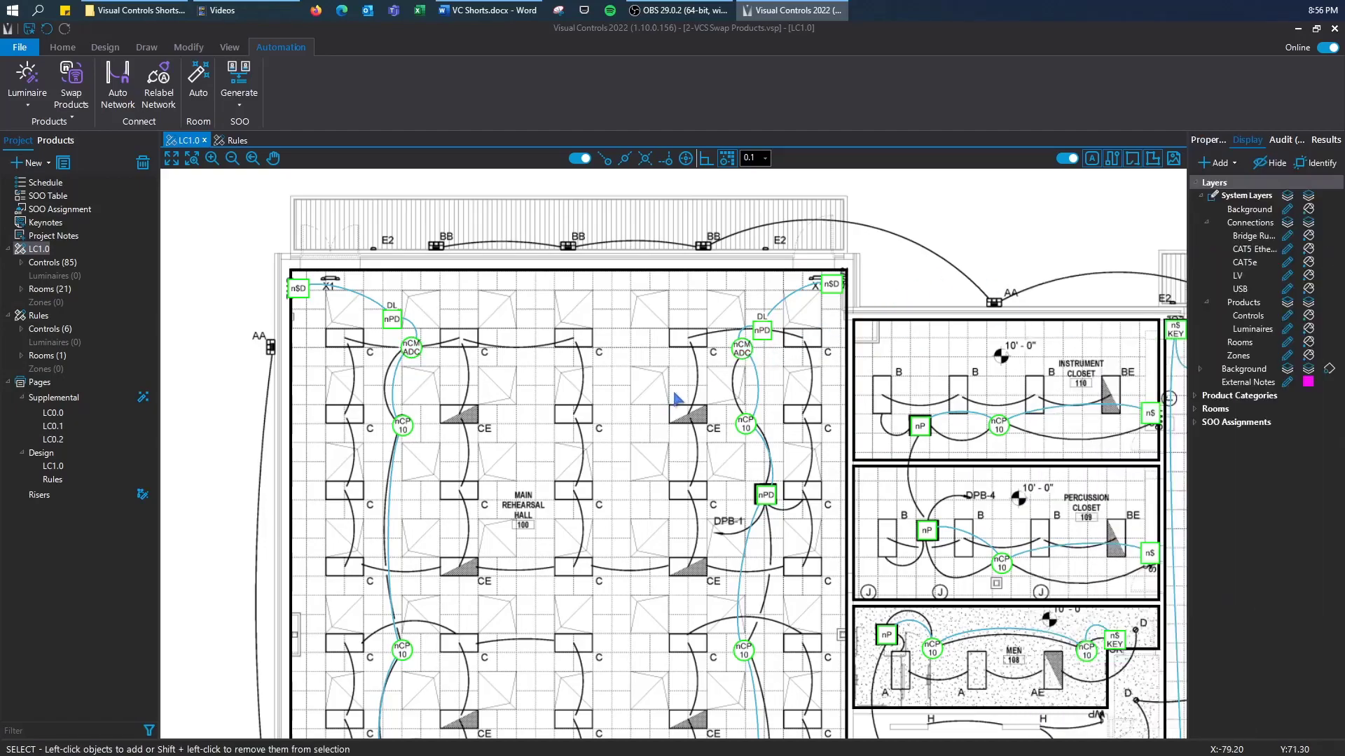
scroll(678, 396, down, 5)
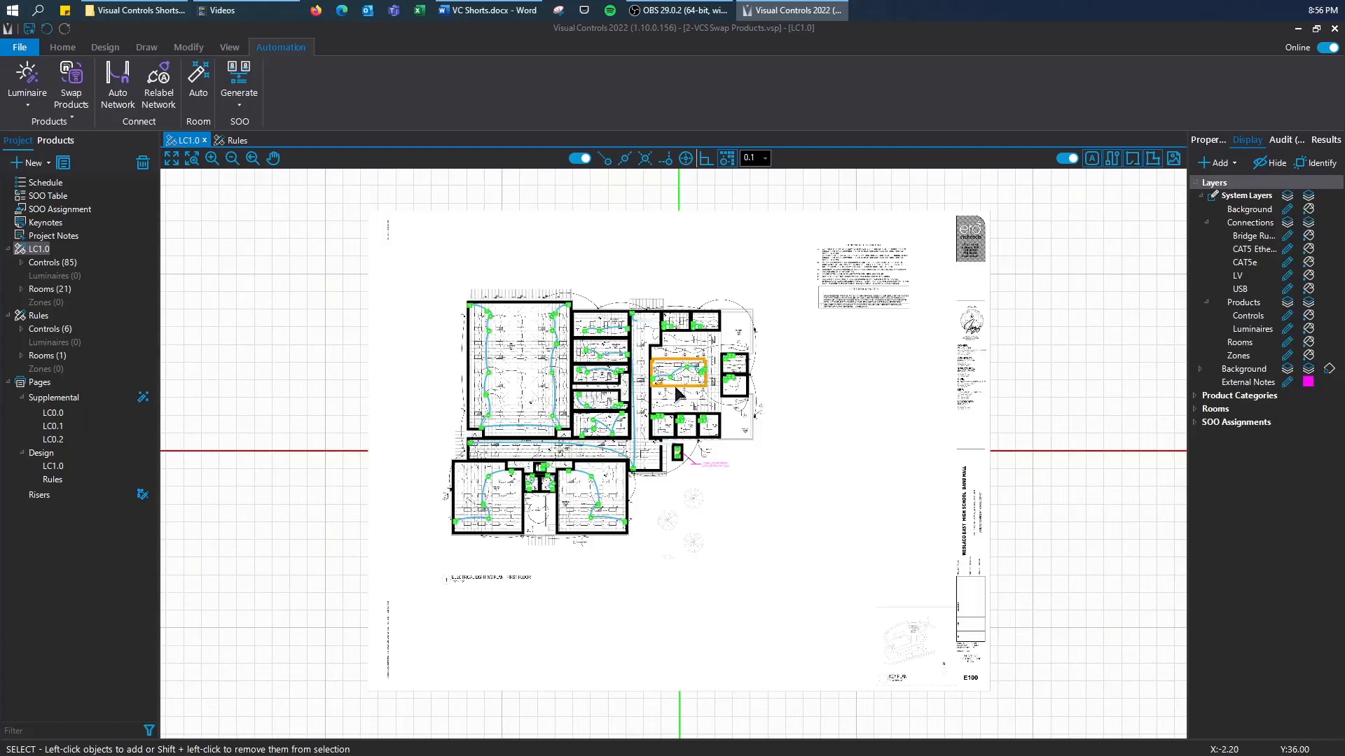